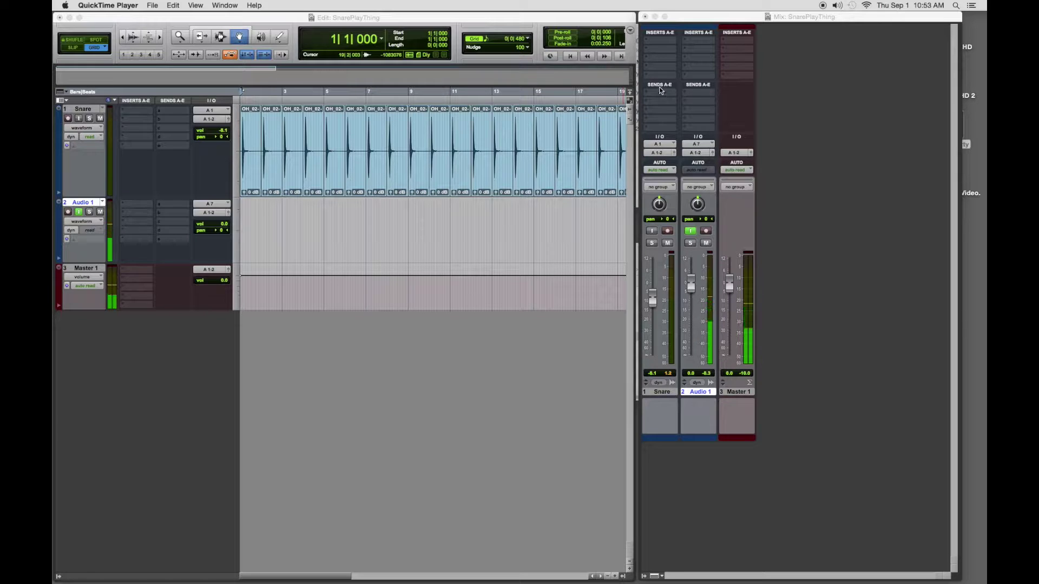
- Add a send to Bus 1-2 (Stereo) on the Snare track and place its send window in the empty mixer area
{"action": "left_click", "coordinate": [654, 92]}
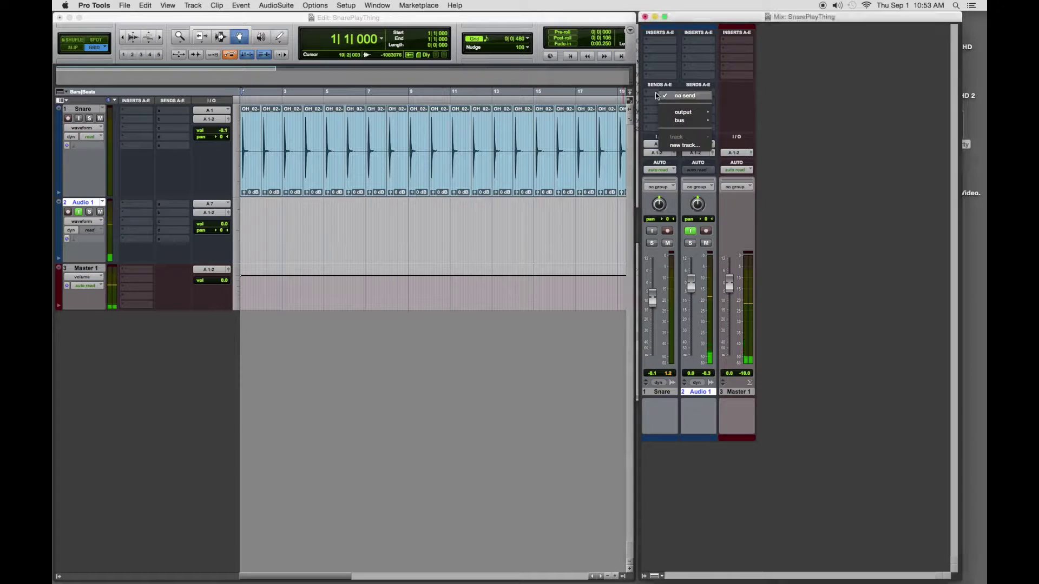
{"action": "mouse_move", "coordinate": [686, 120]}
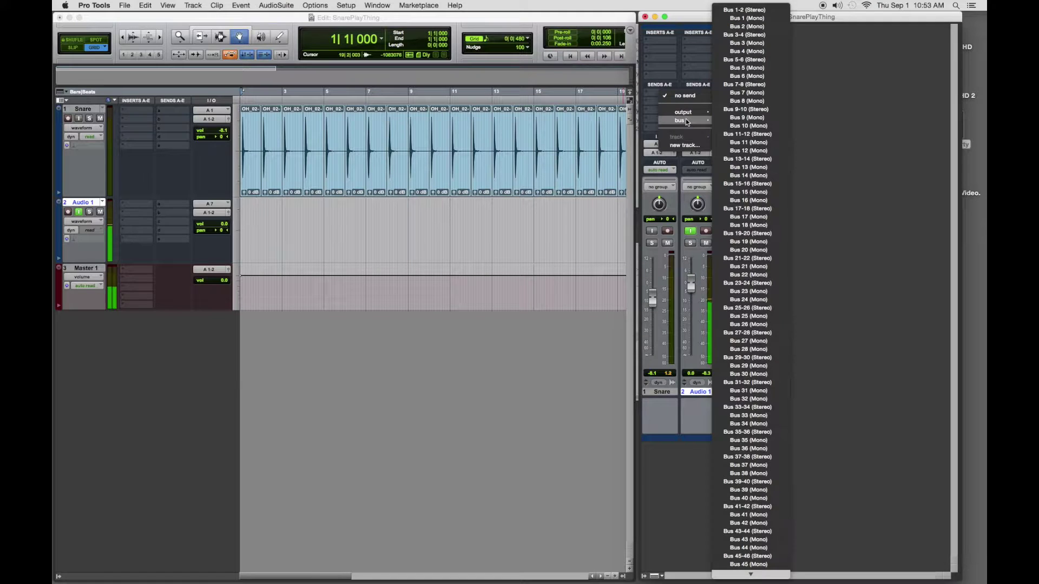
{"action": "left_click", "coordinate": [751, 10]}
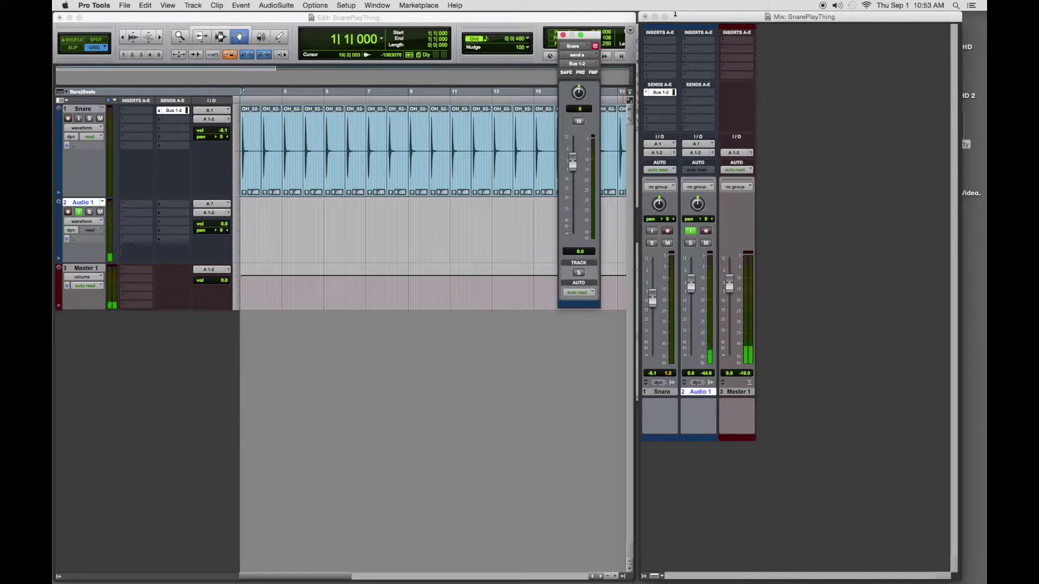
{"action": "left_click_drag", "start_coordinate": [590, 34], "coordinate": [886, 37]}
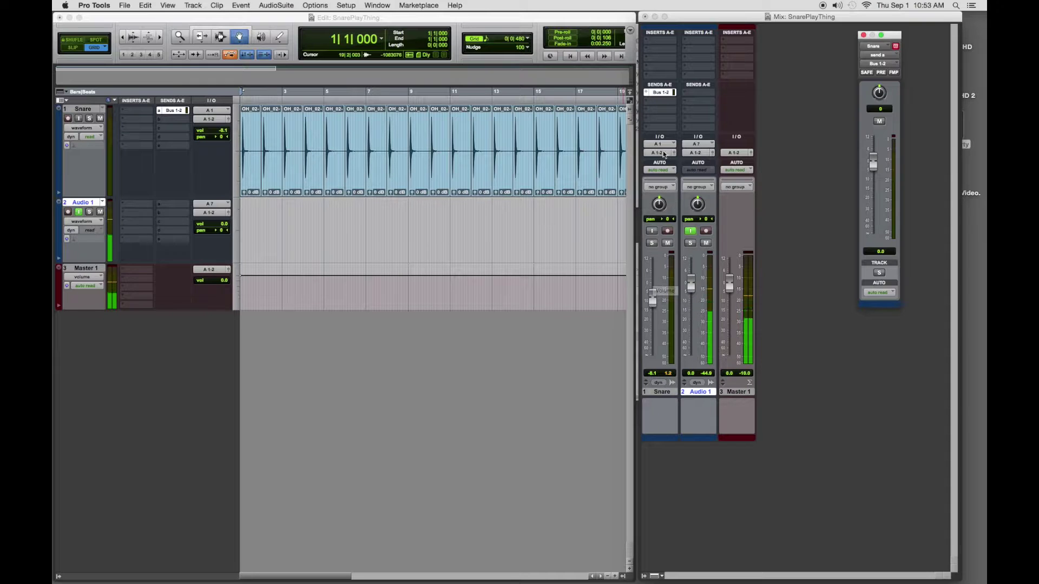
- Reselect Bus 1-2 (Stereo) as the destination of the Snare track's first send
{"action": "left_click", "coordinate": [657, 94]}
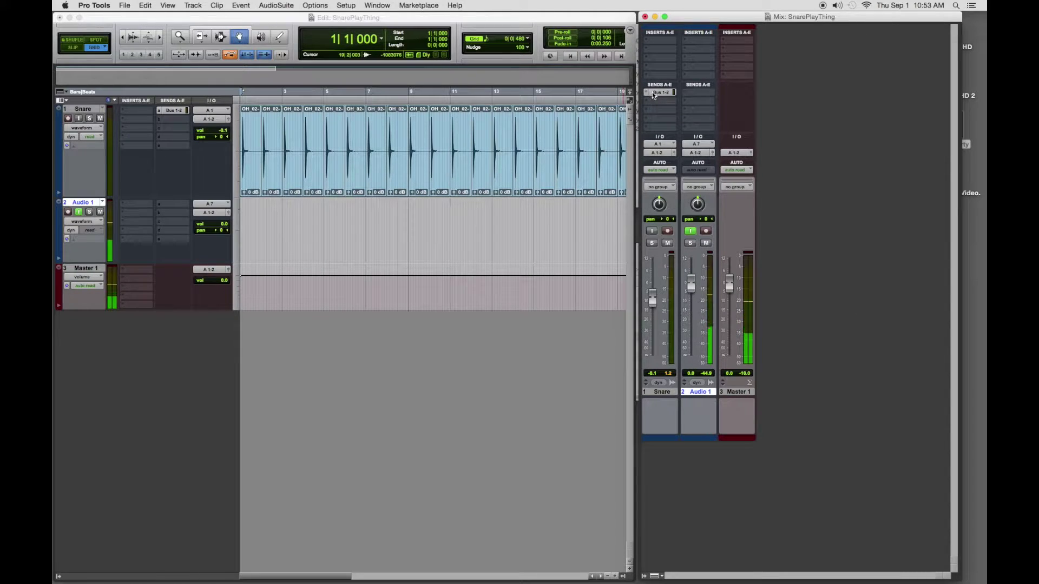
{"action": "left_click", "coordinate": [648, 93]}
{"action": "mouse_move", "coordinate": [671, 101]}
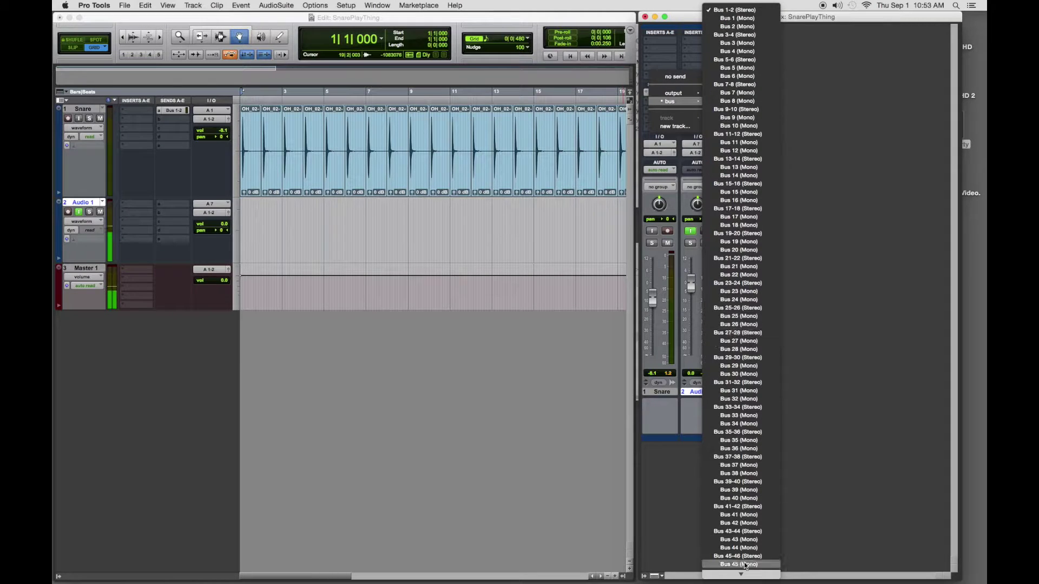
{"action": "left_click", "coordinate": [743, 10]}
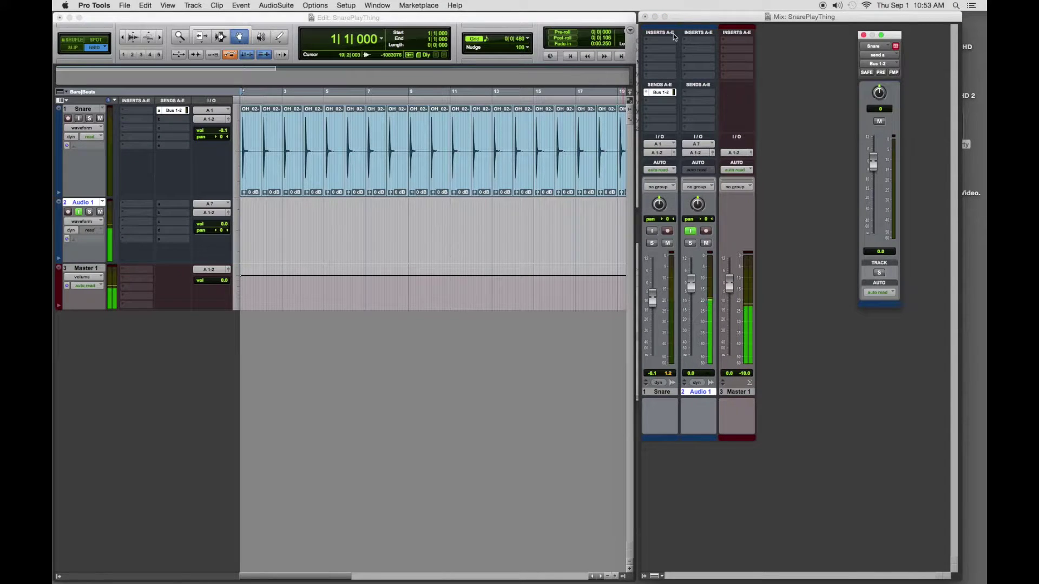
- Try out the Snare send's level fader and reset it to 0.0 dB
{"action": "left_click", "coordinate": [666, 230]}
{"action": "left_click", "coordinate": [875, 163]}
{"action": "mouse_move", "coordinate": [875, 163]}
{"action": "left_mouse_down"}
{"action": "mouse_move", "coordinate": [875, 184]}
{"action": "mouse_move", "coordinate": [876, 164]}
{"action": "left_mouse_up"}
{"action": "left_click", "coordinate": [875, 164], "text": "alt"}
- Create one new stereo Aux Input track
{"action": "left_click", "coordinate": [191, 5]}
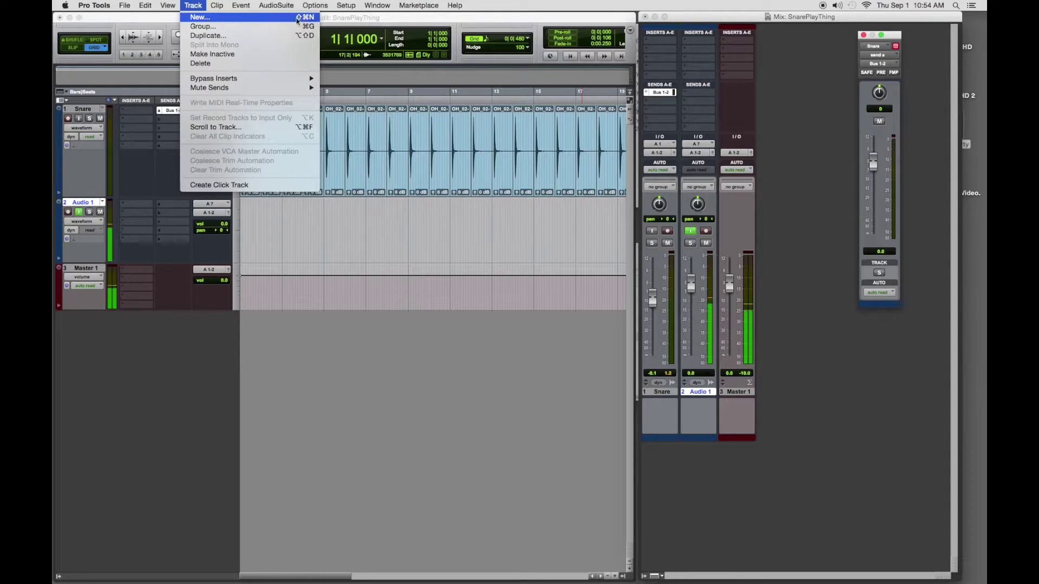
{"action": "left_click", "coordinate": [200, 18]}
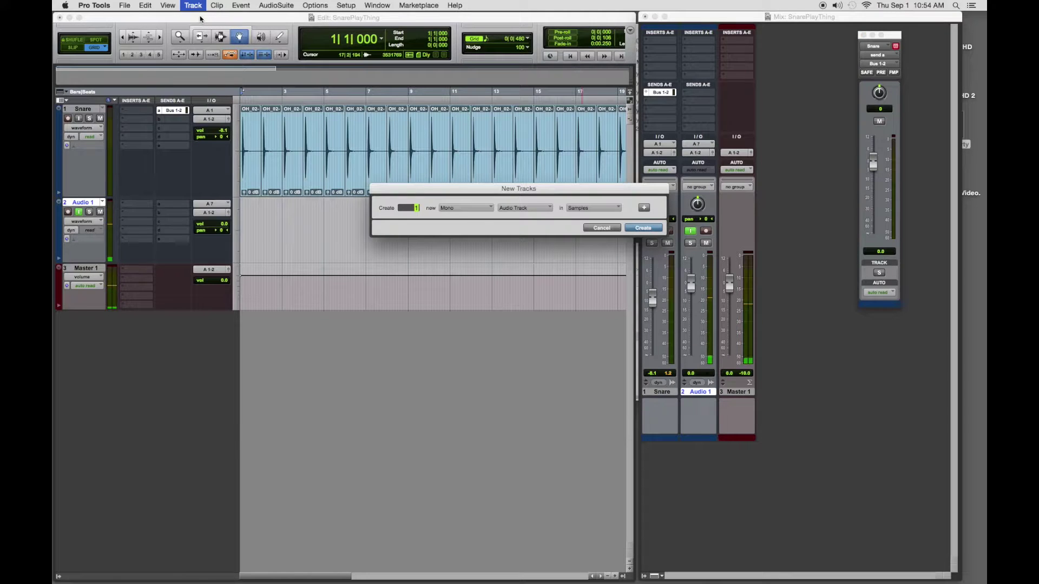
{"action": "left_click", "coordinate": [464, 209]}
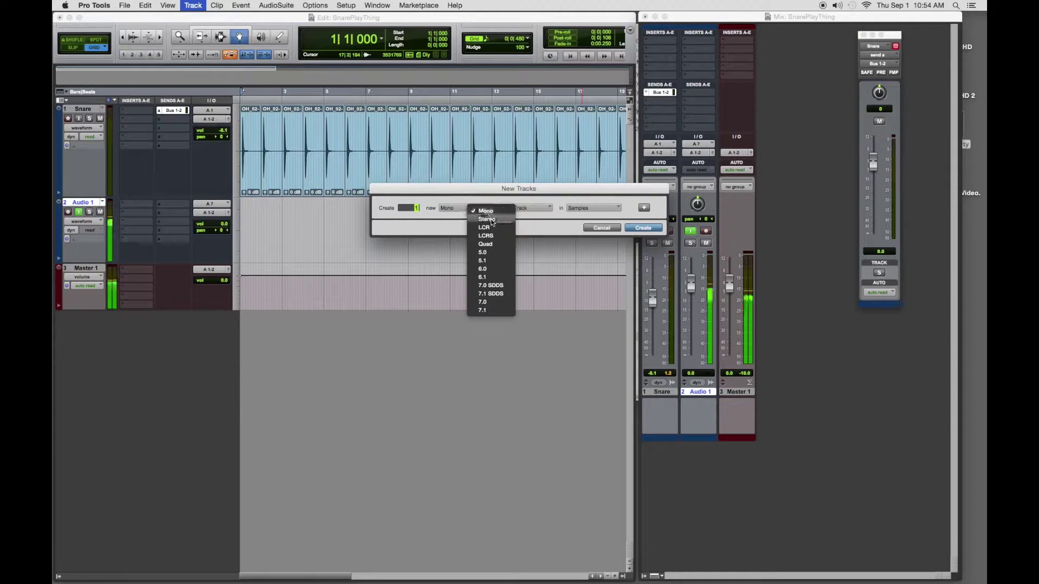
{"action": "left_click", "coordinate": [487, 219]}
{"action": "left_click", "coordinate": [534, 208]}
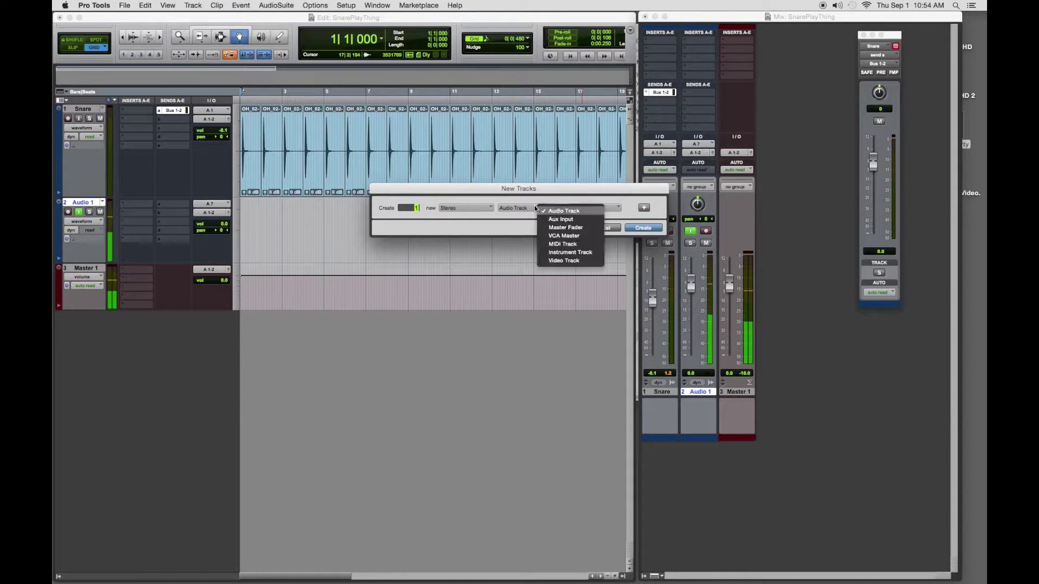
{"action": "left_click", "coordinate": [568, 221]}
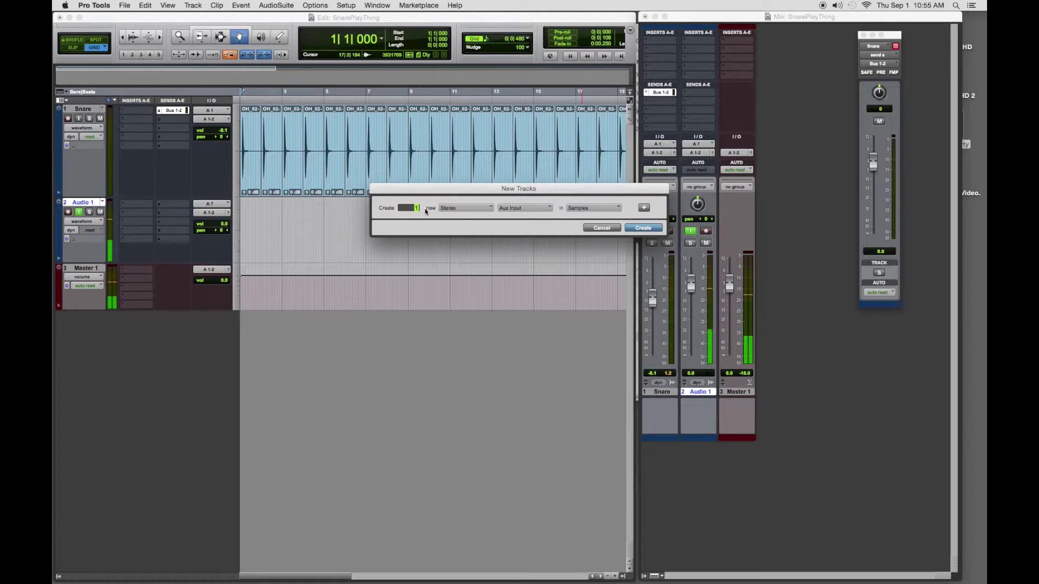
{"action": "left_click", "coordinate": [463, 209]}
{"action": "left_click", "coordinate": [481, 209]}
{"action": "left_click", "coordinate": [514, 208]}
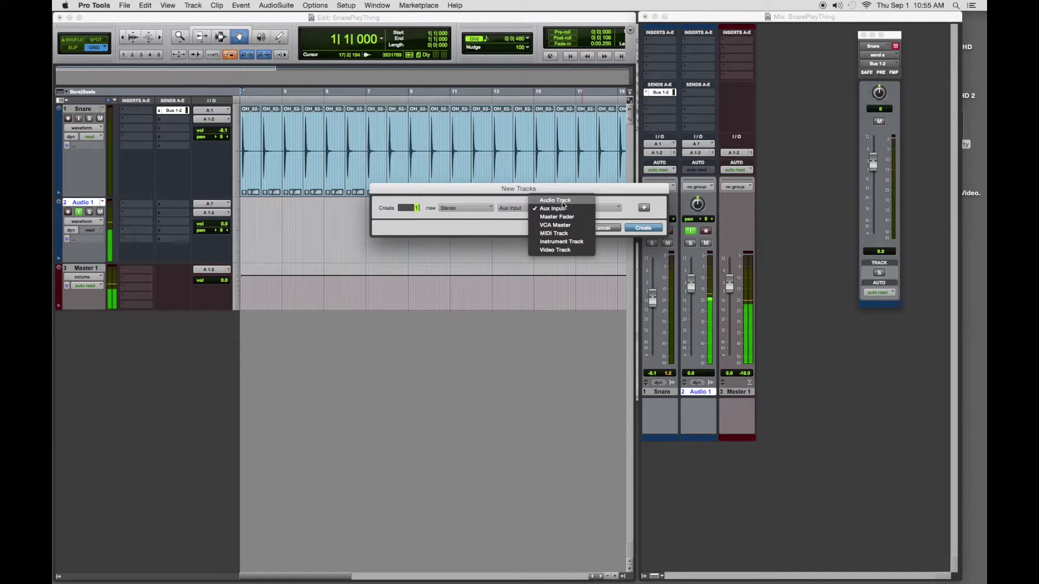
{"action": "left_click", "coordinate": [536, 210]}
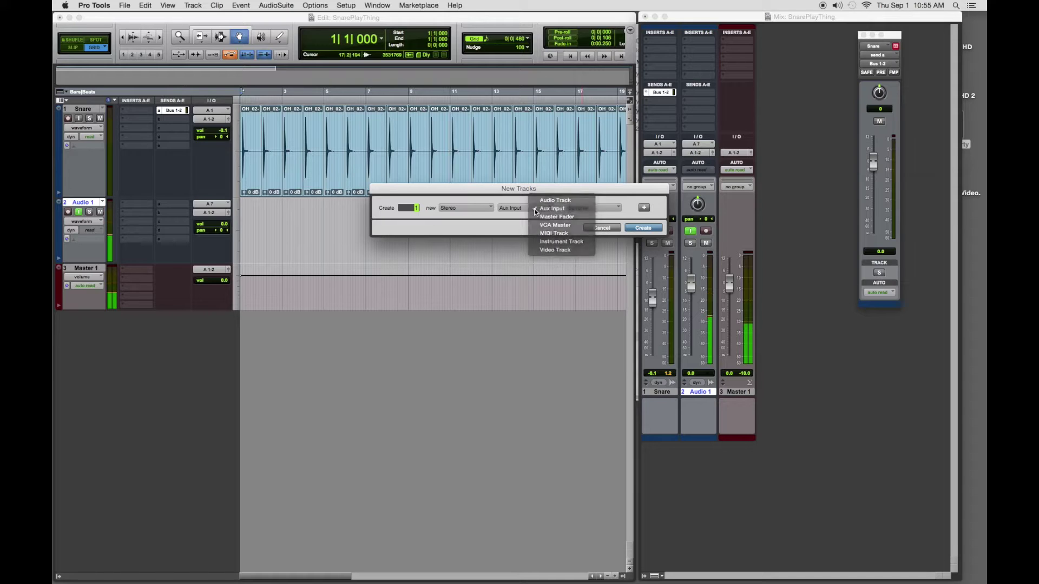
{"action": "left_click", "coordinate": [640, 228]}
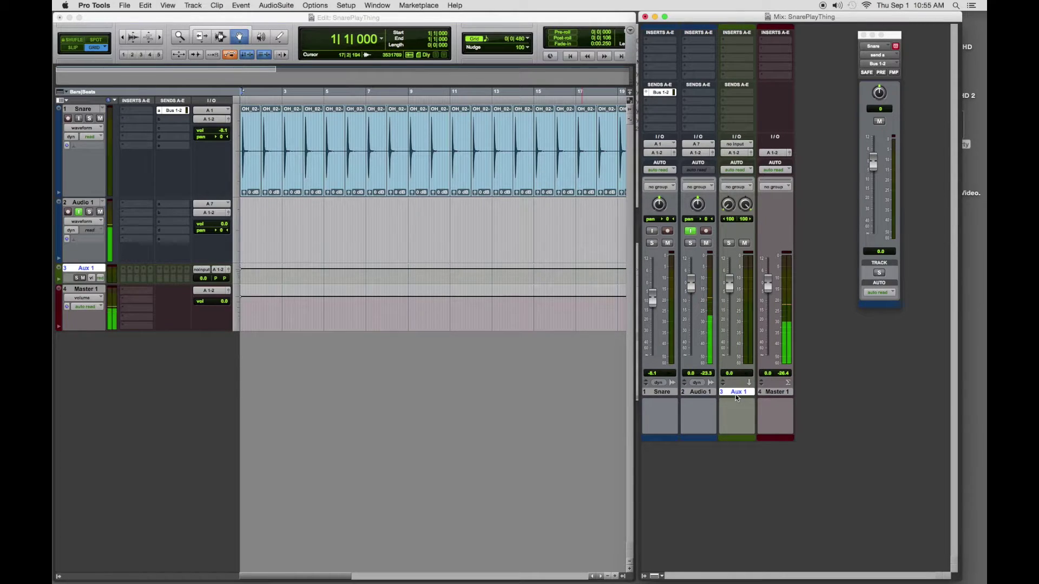
- Try the Aux 1 track at different places in the track order and place it last, after Master 1
{"action": "left_click_drag", "start_coordinate": [736, 392], "coordinate": [814, 391]}
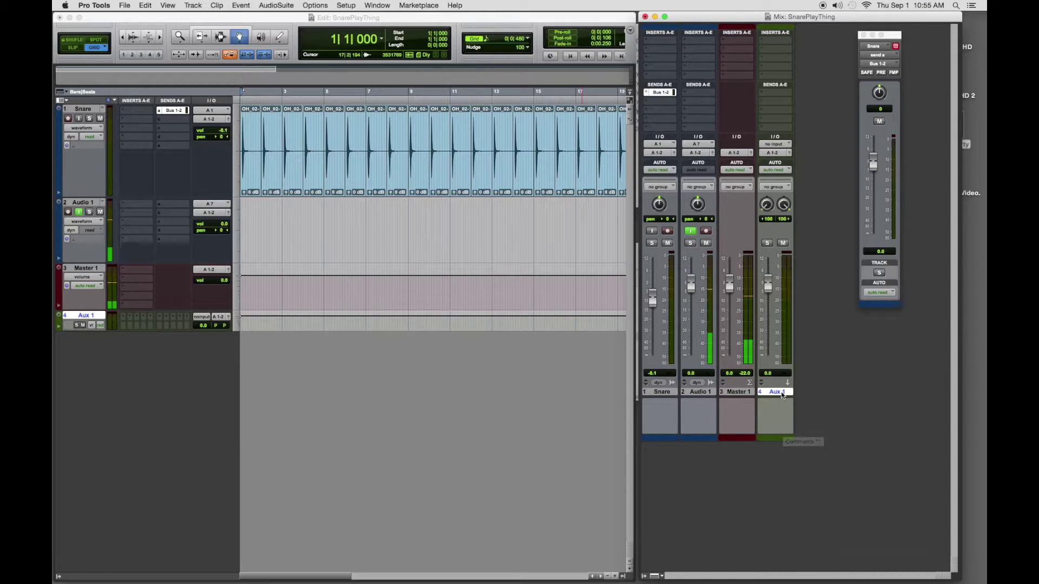
{"action": "left_click_drag", "start_coordinate": [782, 395], "coordinate": [698, 396]}
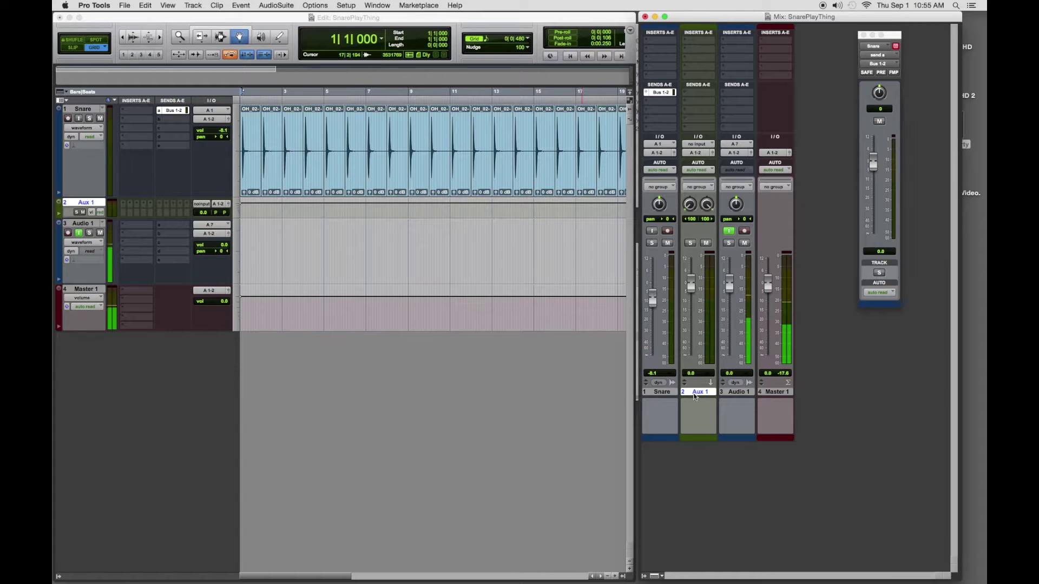
{"action": "left_click_drag", "start_coordinate": [696, 396], "coordinate": [821, 390]}
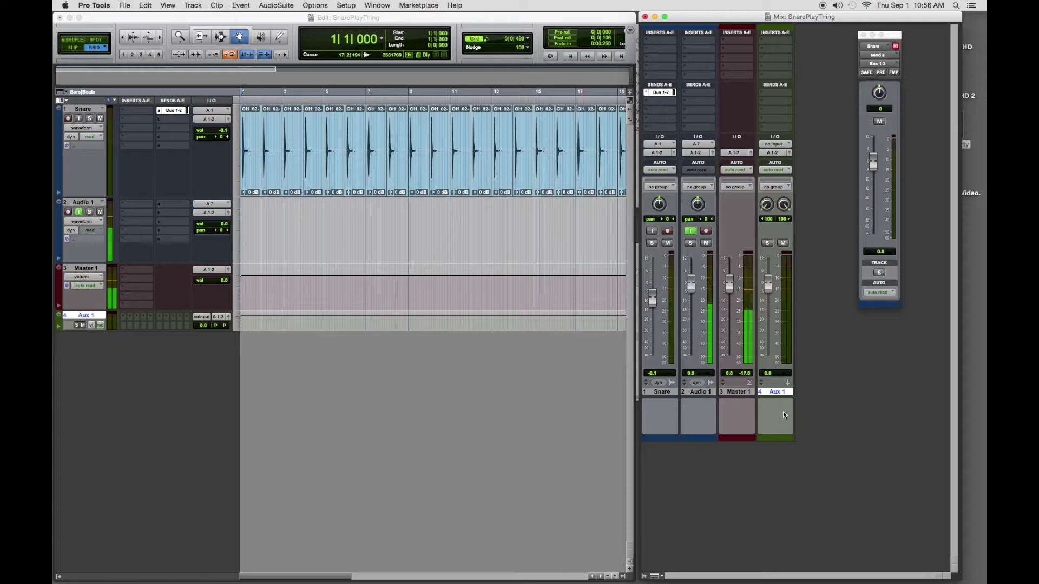
- Set the input of the Aux 1 track to Bus 1-2 (Stereo)
{"action": "left_click", "coordinate": [790, 145]}
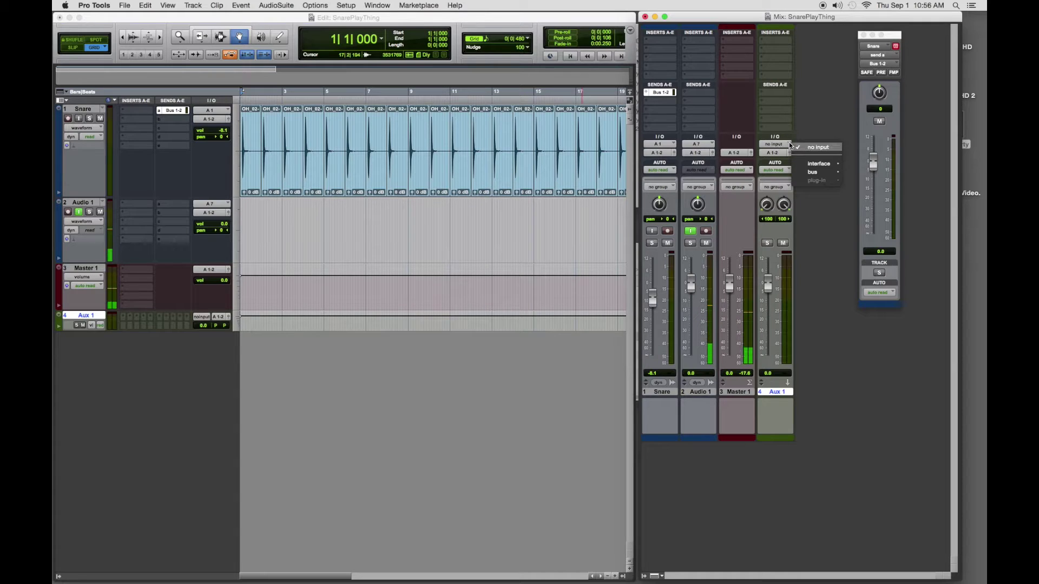
{"action": "mouse_move", "coordinate": [818, 172]}
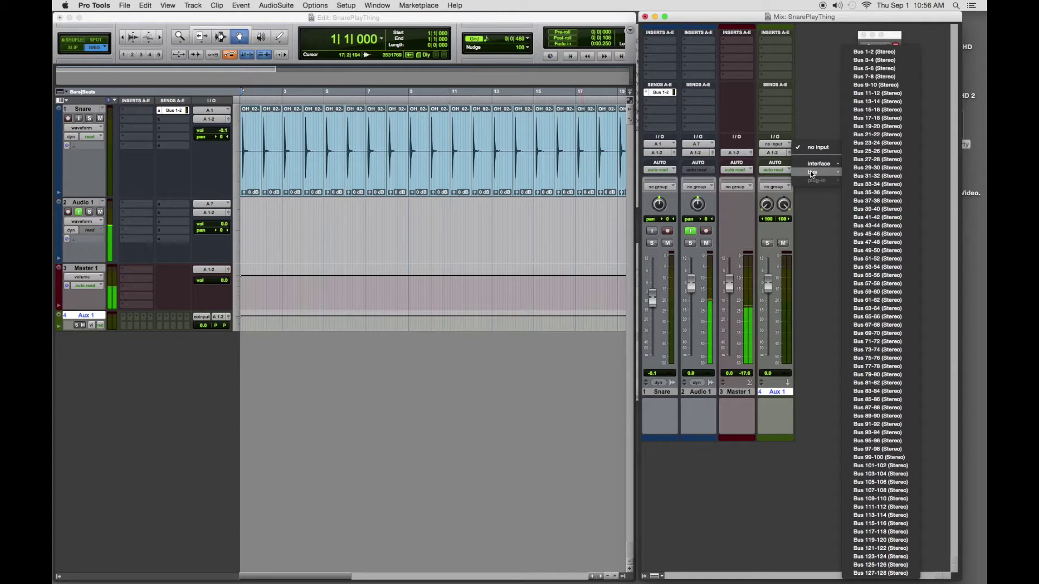
{"action": "left_click", "coordinate": [874, 52]}
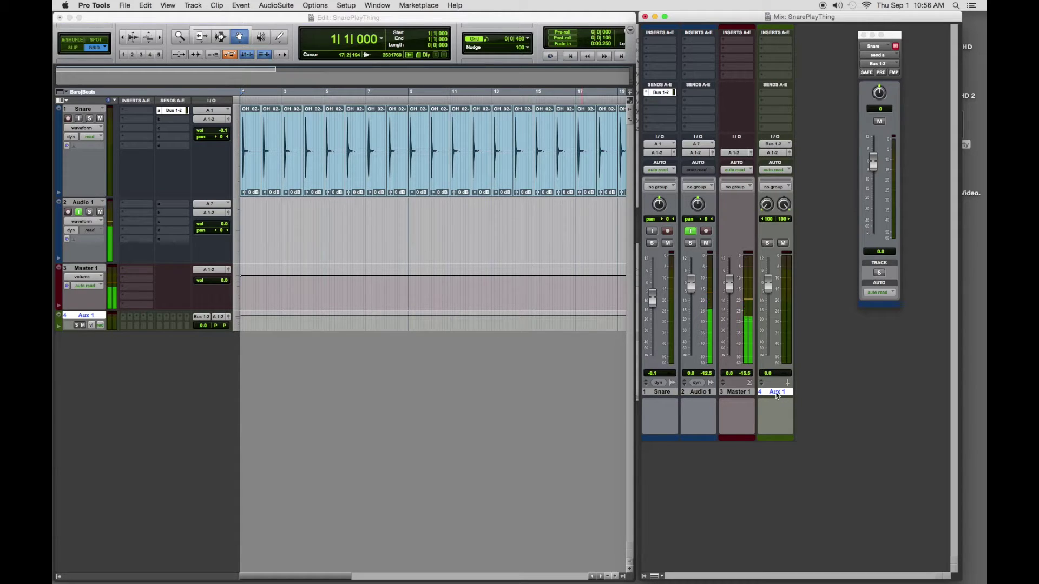
- Try Bus 3-4 (Stereo) as the Aux 1 input and restore Bus 1-2 (Stereo)
{"action": "left_click", "coordinate": [784, 145]}
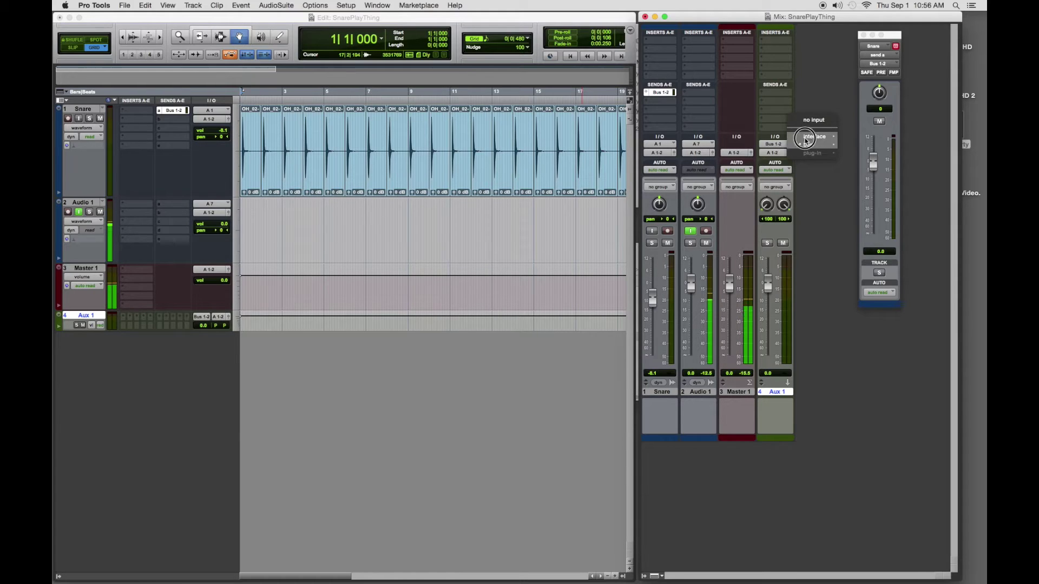
{"action": "mouse_move", "coordinate": [814, 144]}
{"action": "left_click", "coordinate": [882, 59]}
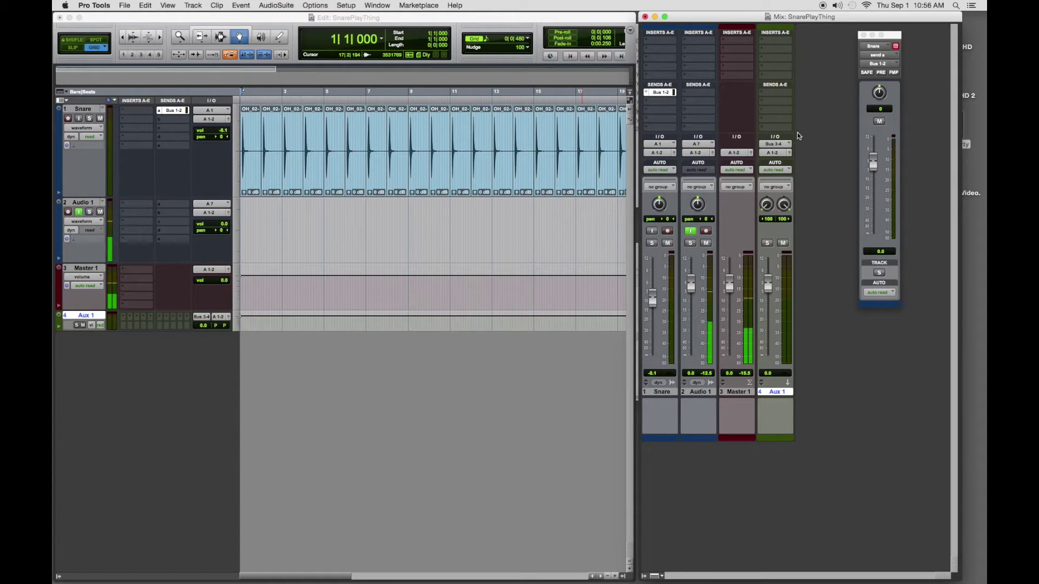
{"action": "left_click", "coordinate": [784, 144]}
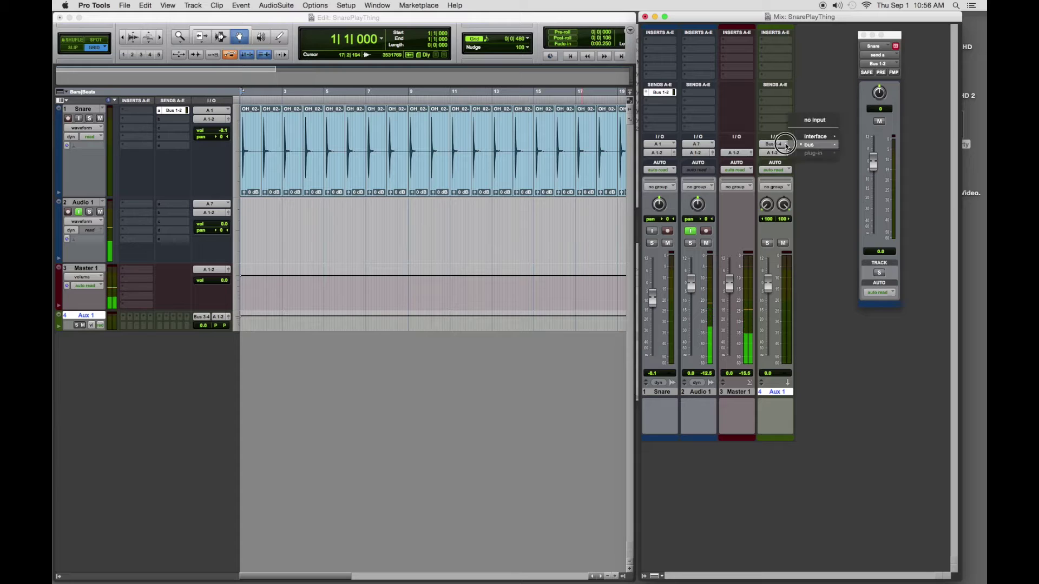
{"action": "mouse_move", "coordinate": [823, 138]}
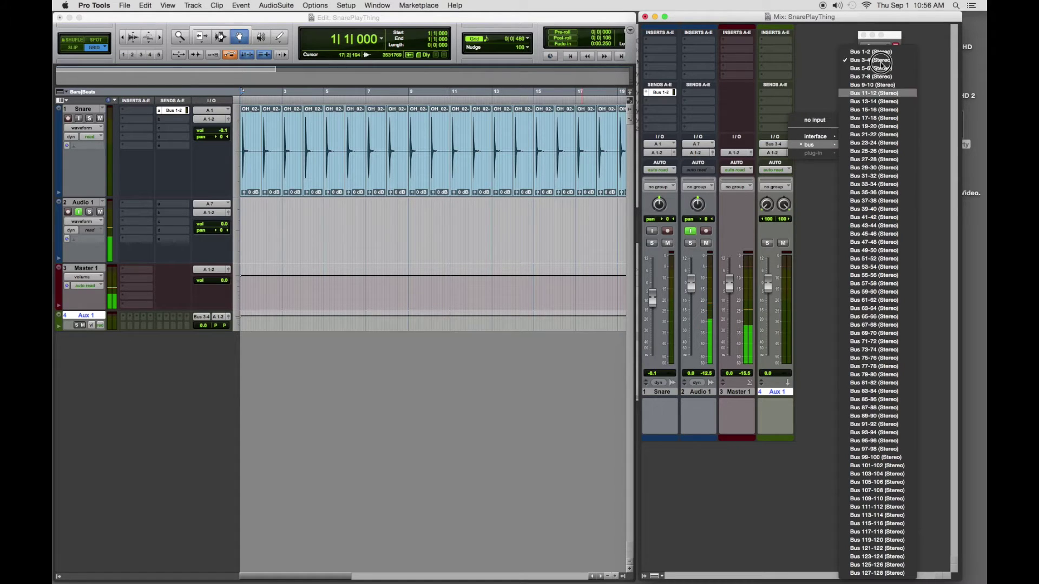
{"action": "left_click", "coordinate": [879, 52]}
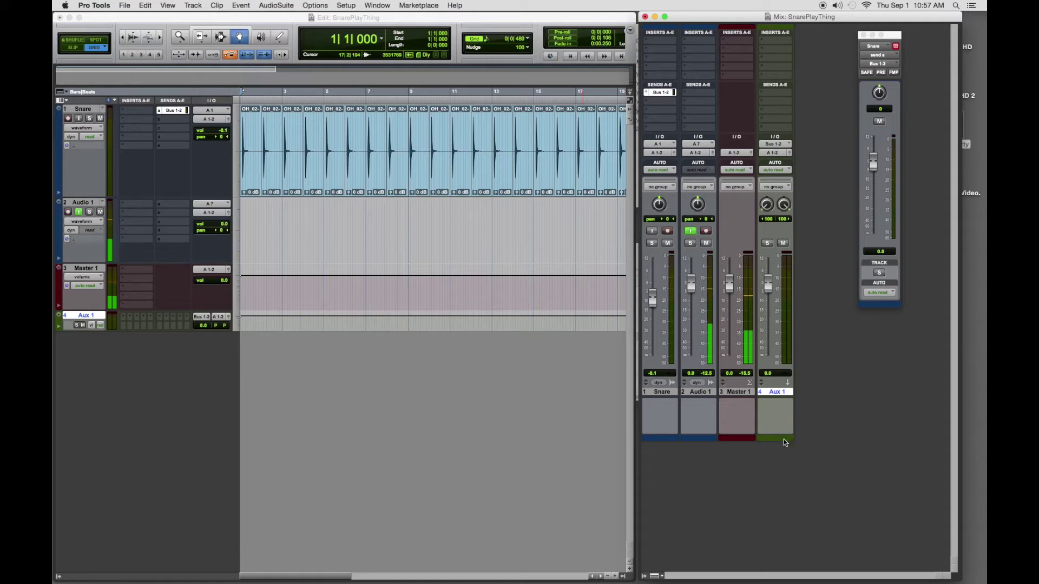
- Insert the multichannel D-Verb (stereo) reverb in Aux 1's first insert slot and move its window clear of the tracks
{"action": "left_click", "coordinate": [771, 41]}
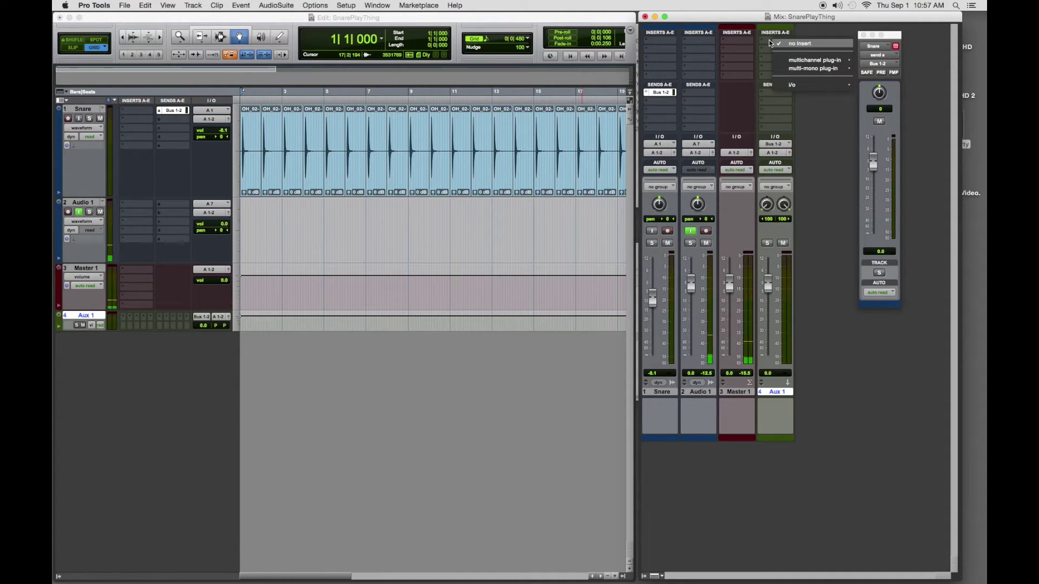
{"action": "mouse_move", "coordinate": [802, 59]}
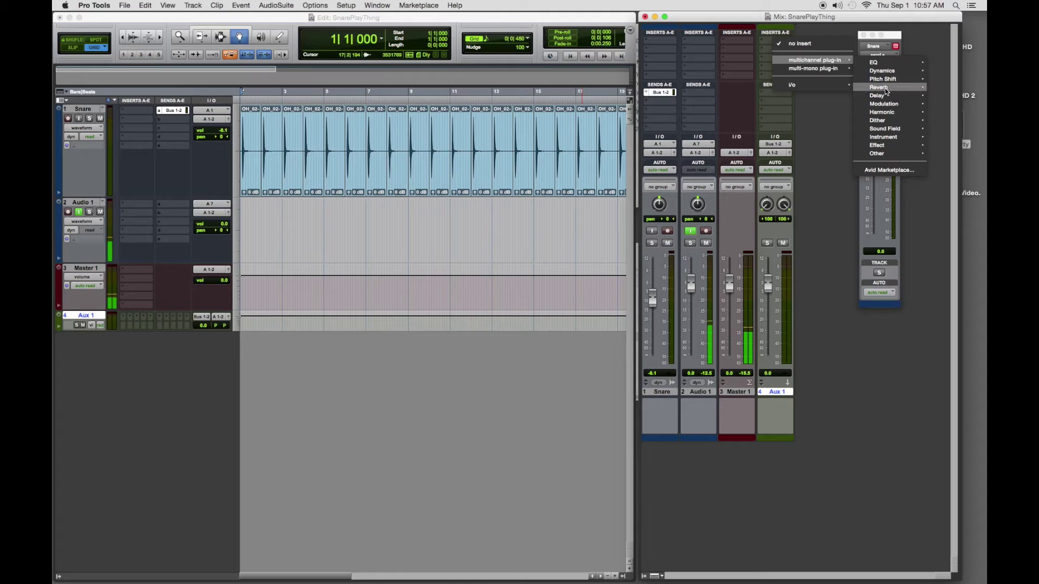
{"action": "mouse_move", "coordinate": [885, 90]}
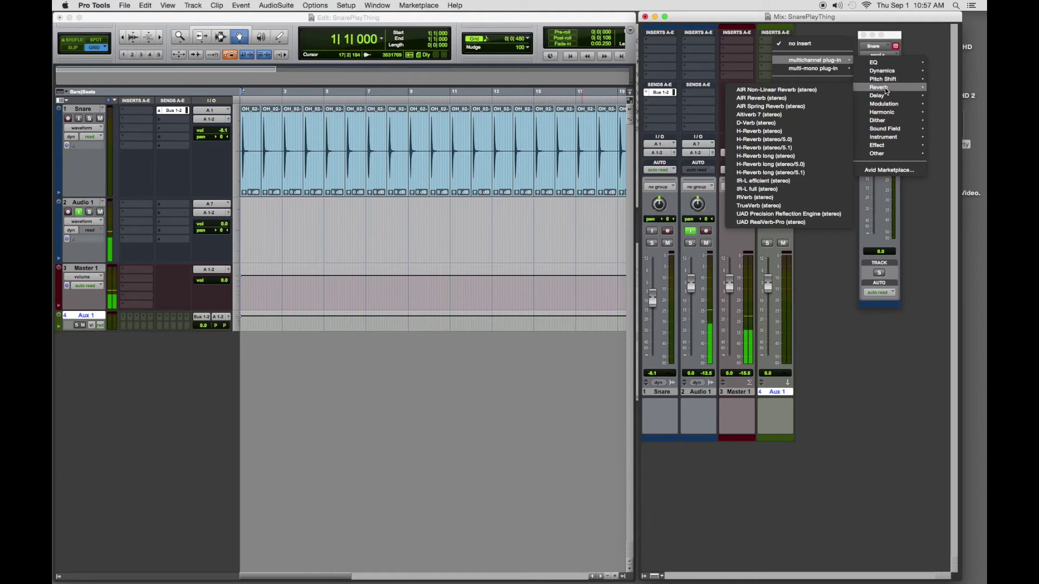
{"action": "left_click", "coordinate": [748, 123]}
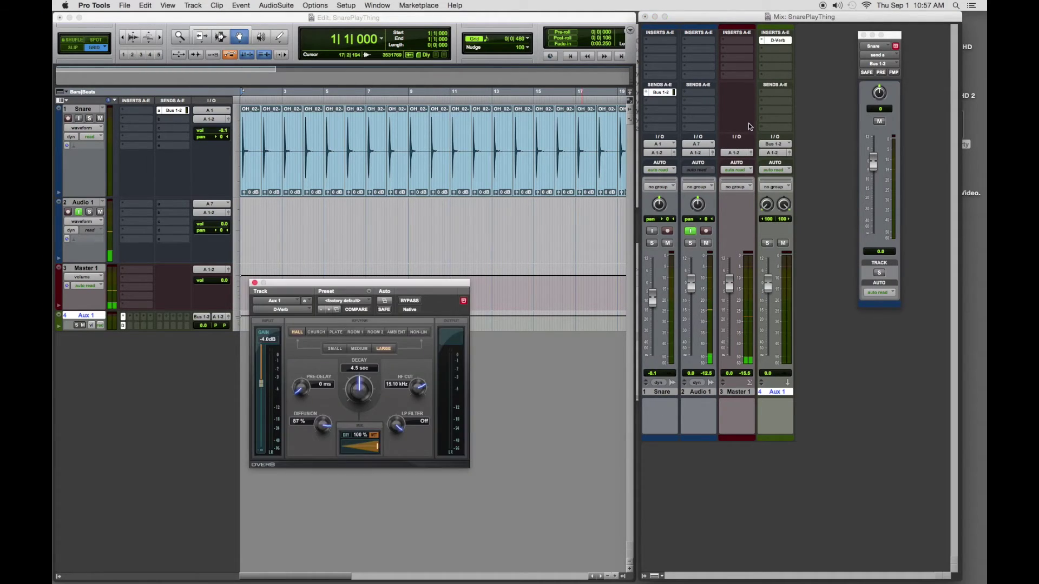
{"action": "left_click_drag", "start_coordinate": [352, 283], "coordinate": [426, 359]}
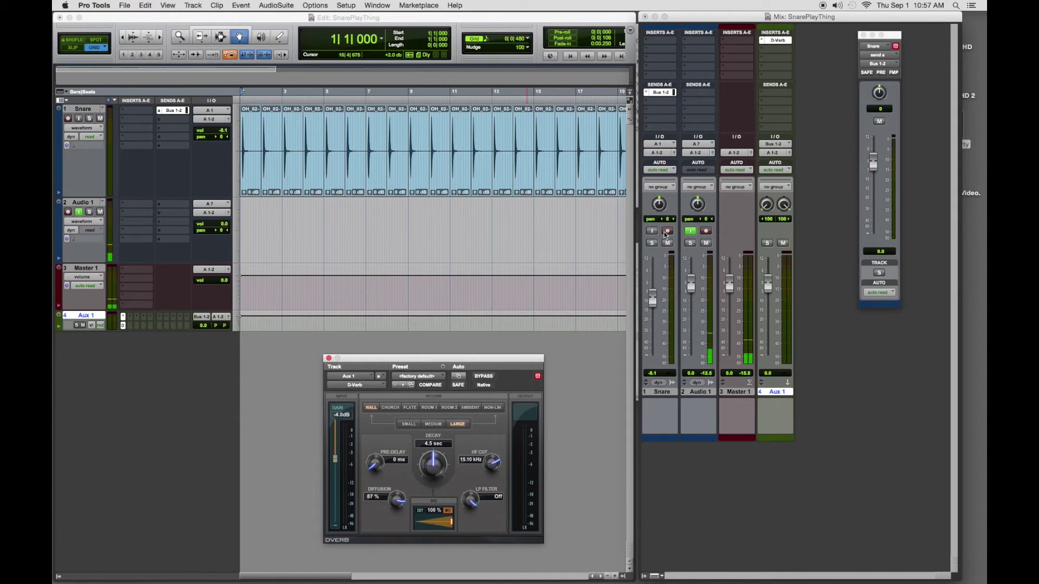
- Play the session and lower the Aux 1 volume fader to about -3.8 dB
{"action": "key", "text": "space"}
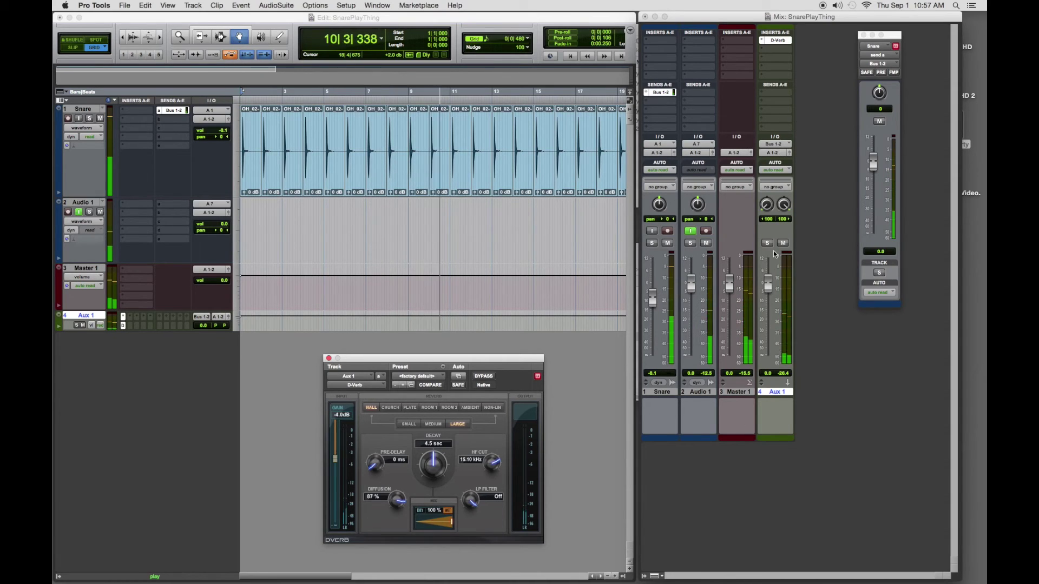
{"action": "mouse_move", "coordinate": [769, 285]}
{"action": "left_mouse_down"}
{"action": "mouse_move", "coordinate": [770, 311]}
{"action": "mouse_move", "coordinate": [770, 294]}
{"action": "left_mouse_up"}
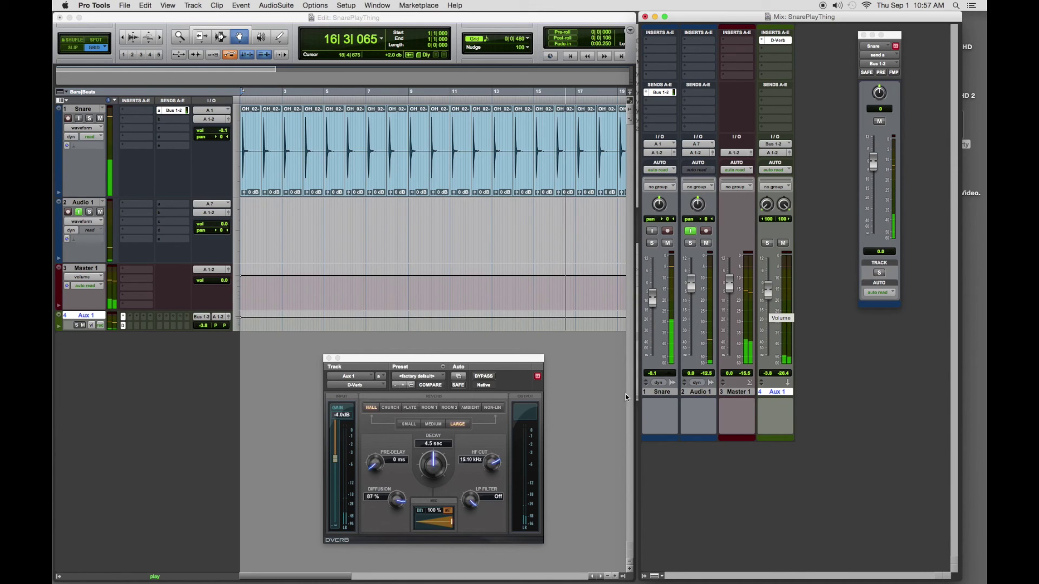